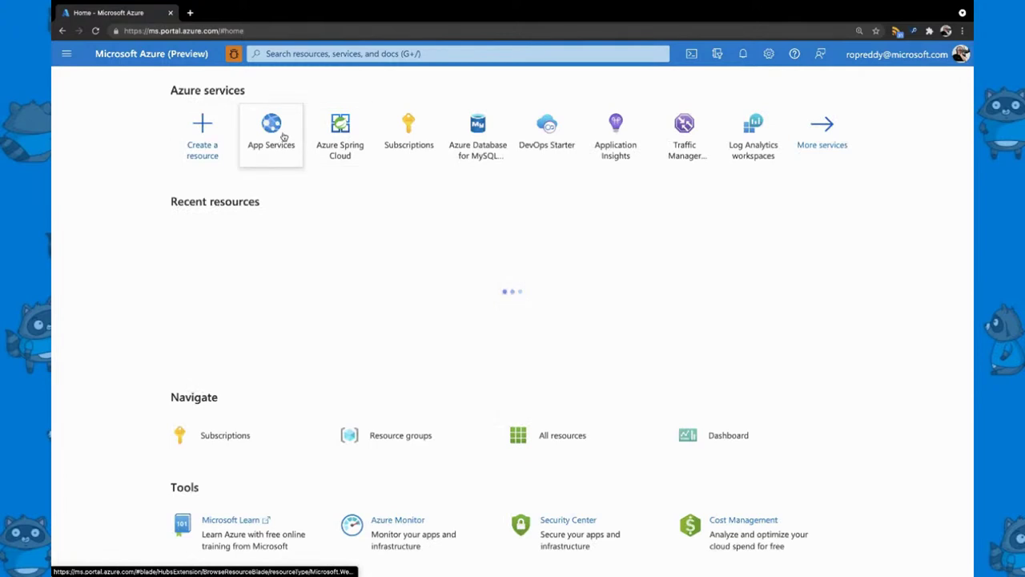
- Open the marmiterpza app service and look through its settings and monitoring options
click(272, 128)
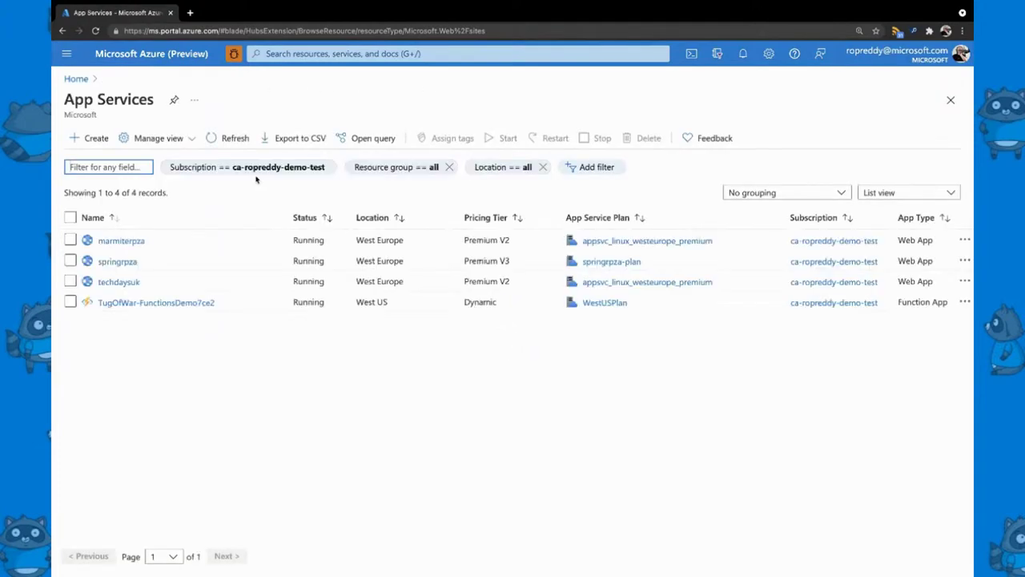
click(120, 240)
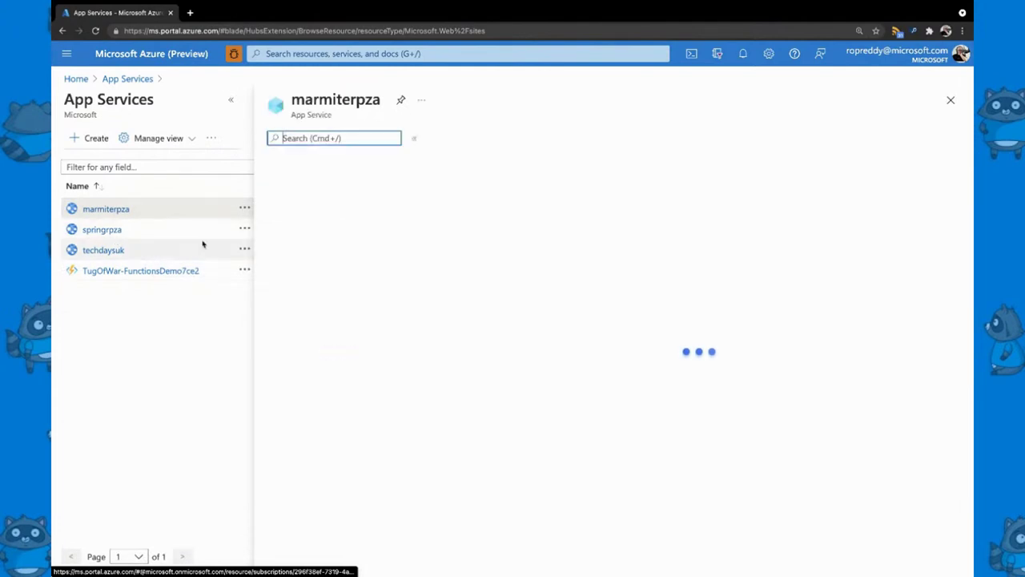
scroll(309, 389, down, 3)
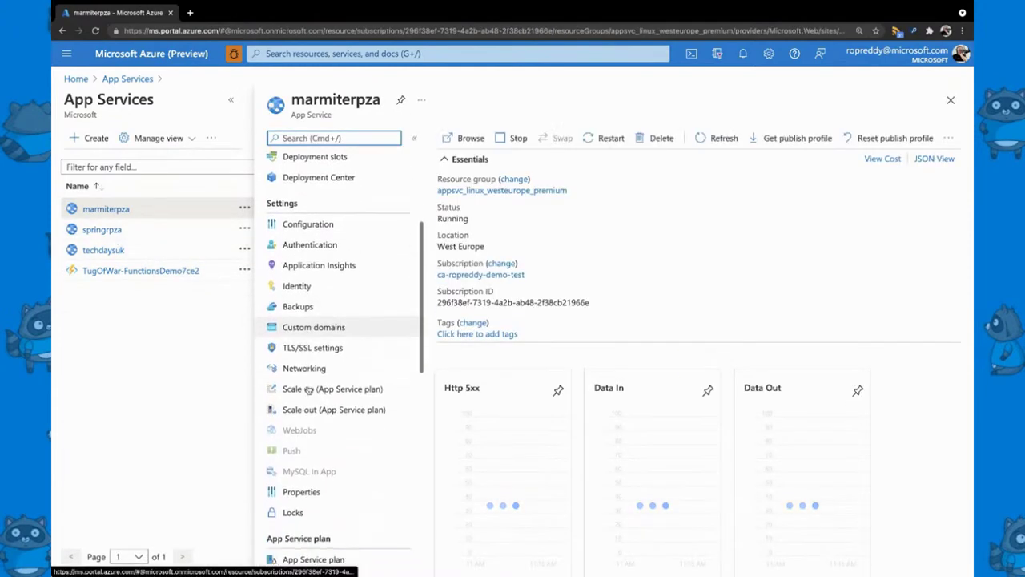
scroll(308, 391, down, 2)
scroll(309, 391, up, 4)
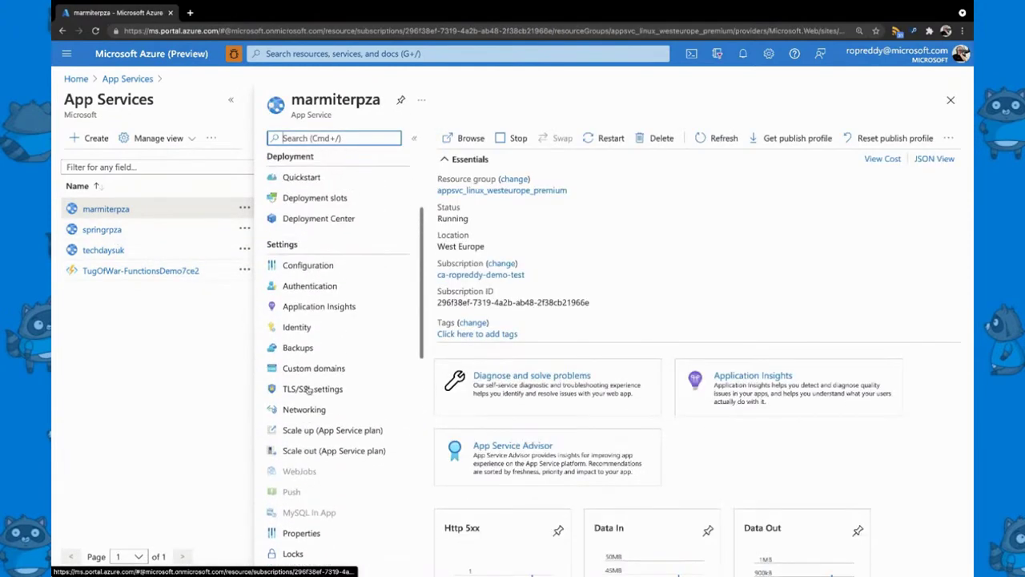
scroll(308, 391, up, 2)
scroll(309, 390, down, 6)
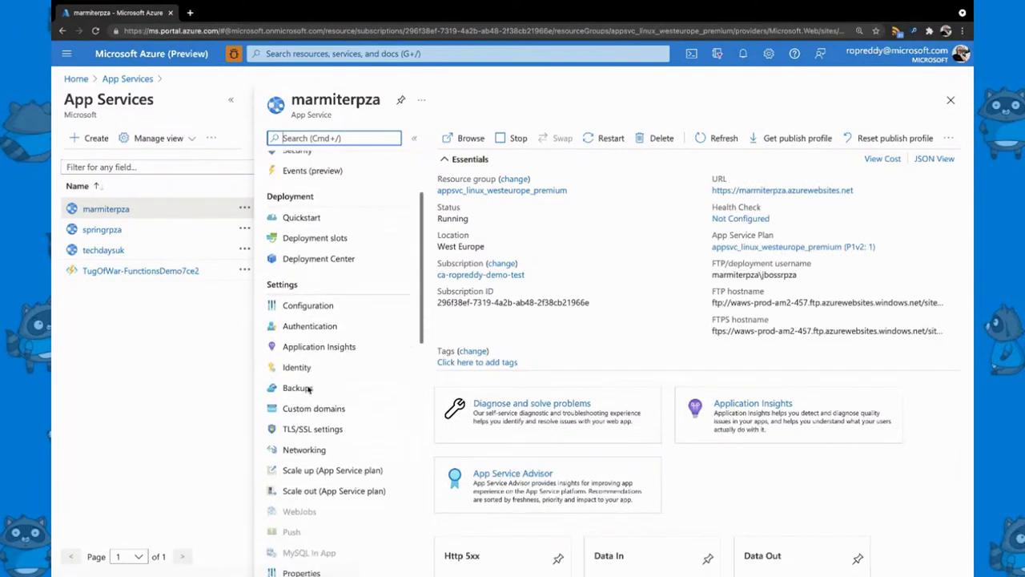
scroll(308, 390, down, 7)
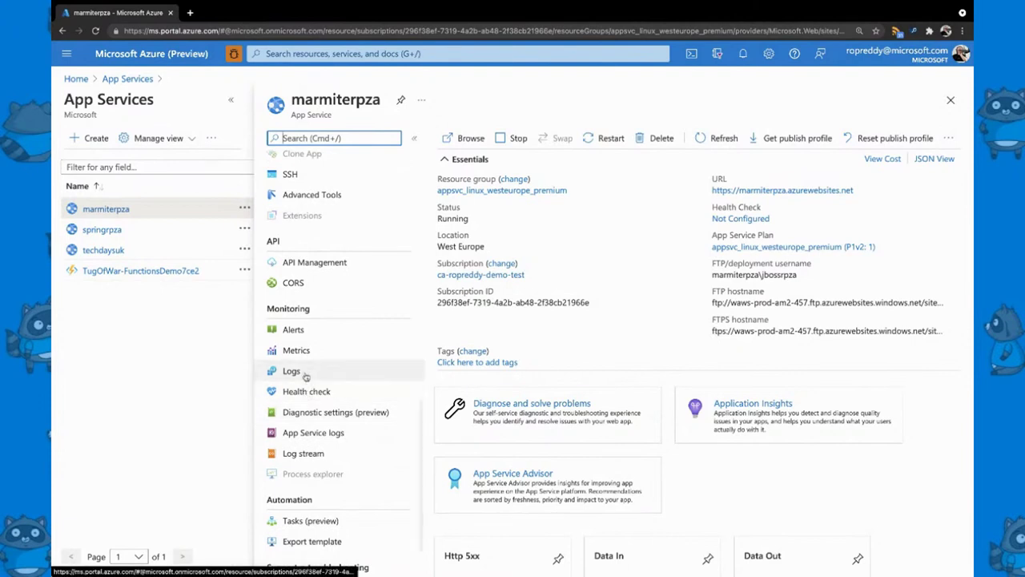
scroll(307, 374, down, 1)
scroll(305, 375, up, 10)
scroll(304, 377, up, 2)
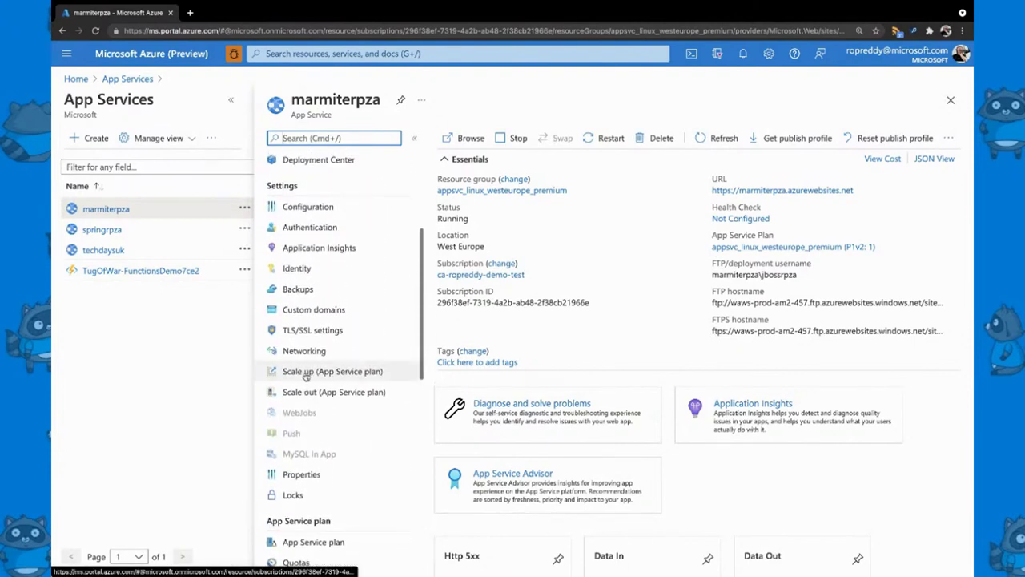
- Open the Application Insights data linked to marmiterpza and show its application map
click(308, 303)
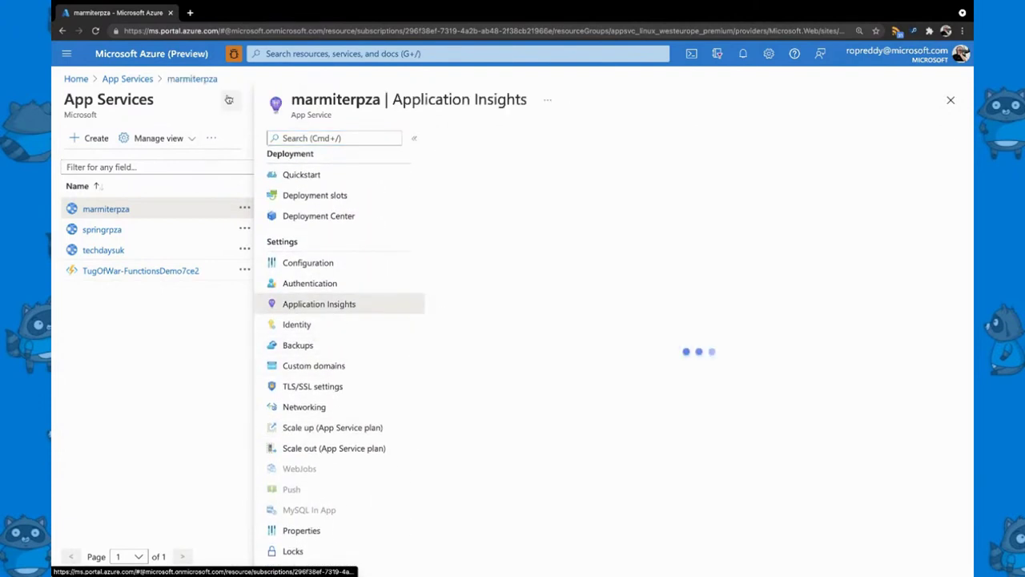
click(229, 100)
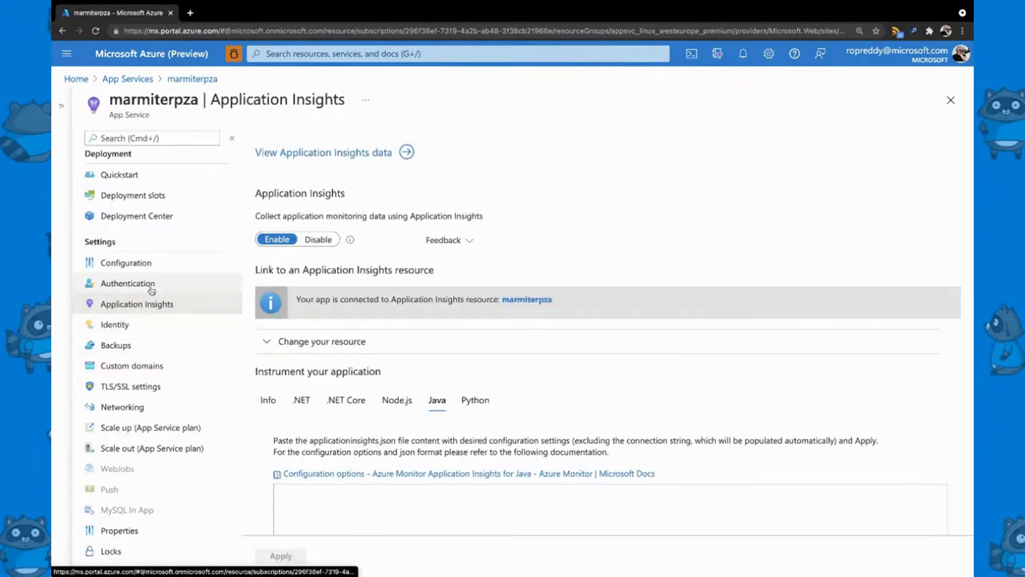
click(374, 159)
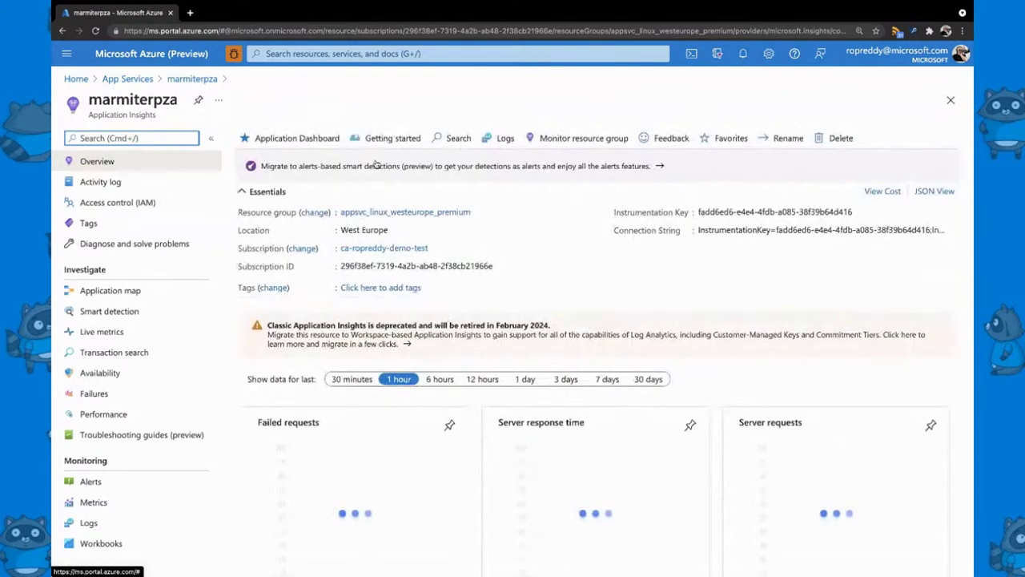
click(124, 299)
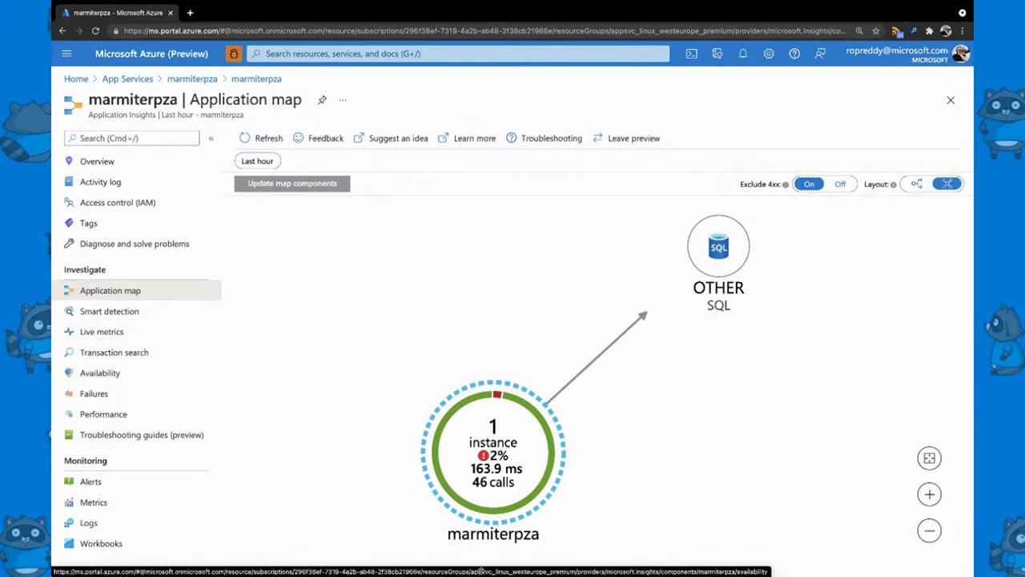
- Examine the marmiterpza node, the OTHER SQL node and the connection between them on the application map
mouse_move(482, 481)
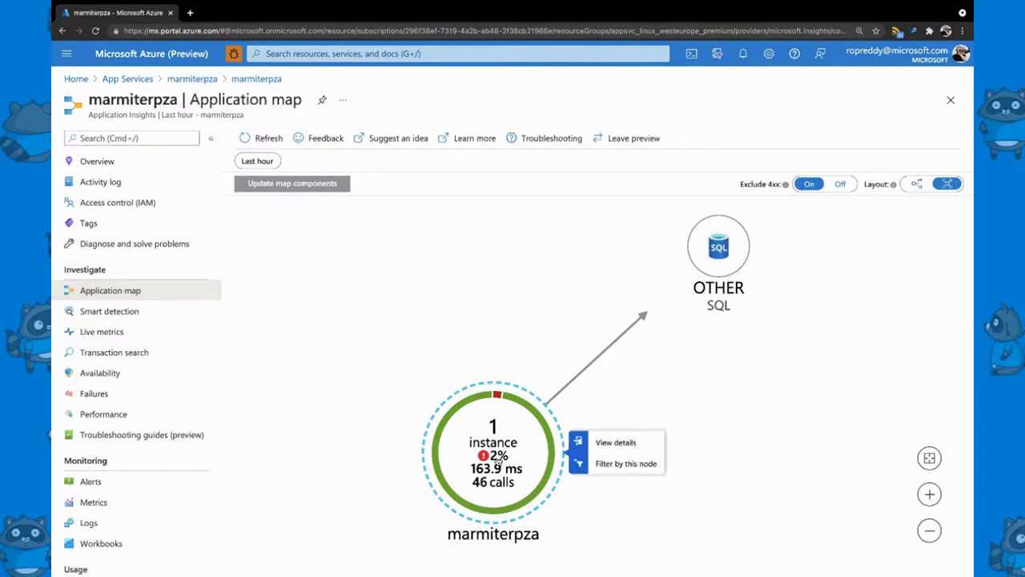
scroll(497, 463, up, 2)
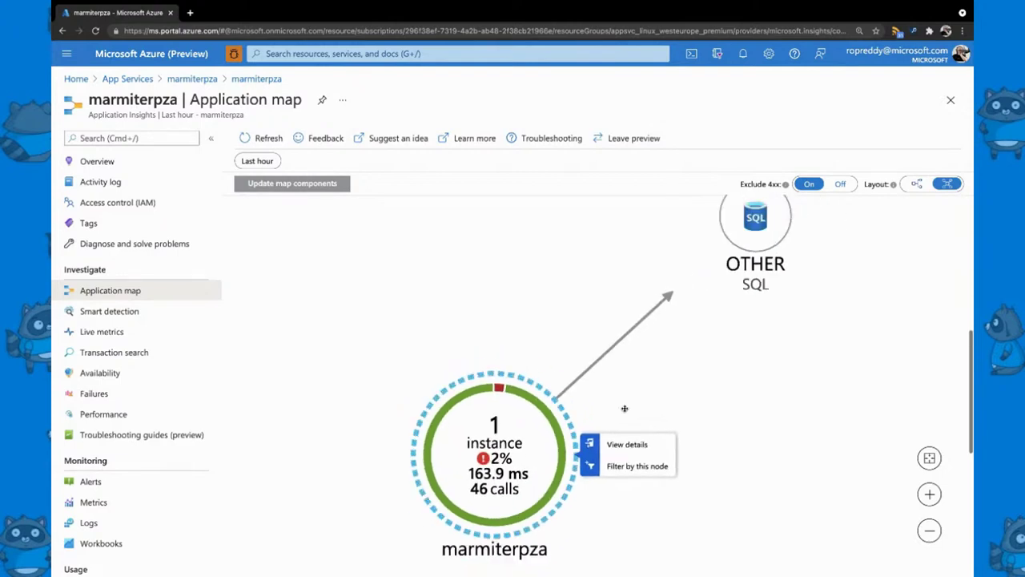
mouse_move(754, 231)
scroll(755, 233, up, 2)
scroll(755, 234, up, 2)
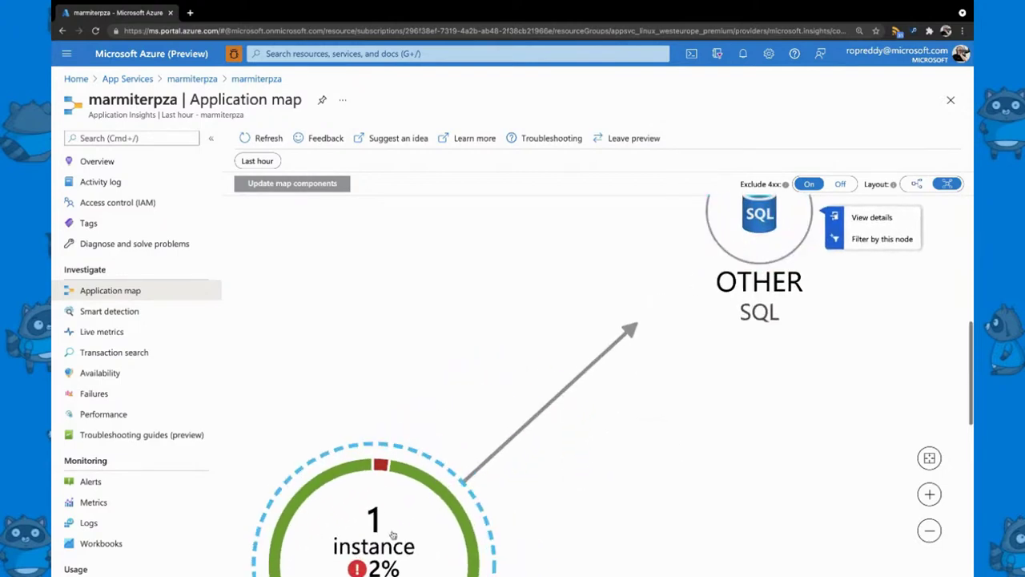
click(930, 458)
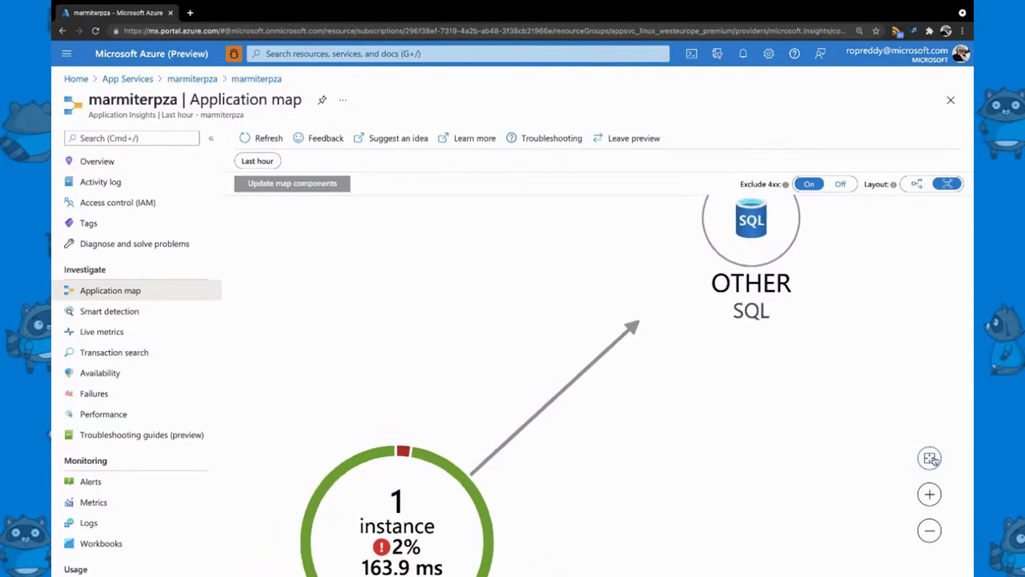
- View the details of the marmiterpza node and of the OTHER SQL node
mouse_move(560, 448)
click(615, 443)
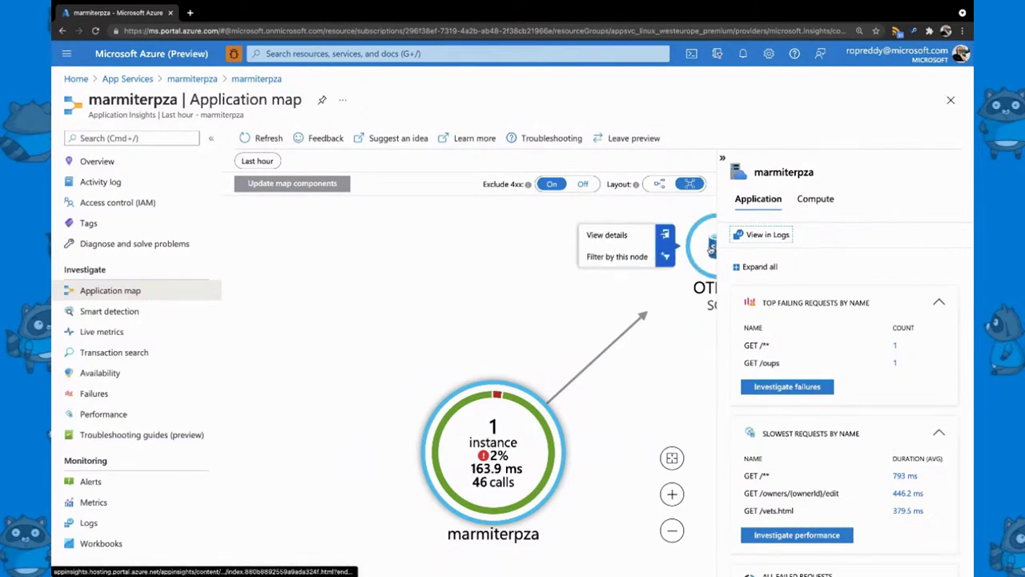
click(710, 249)
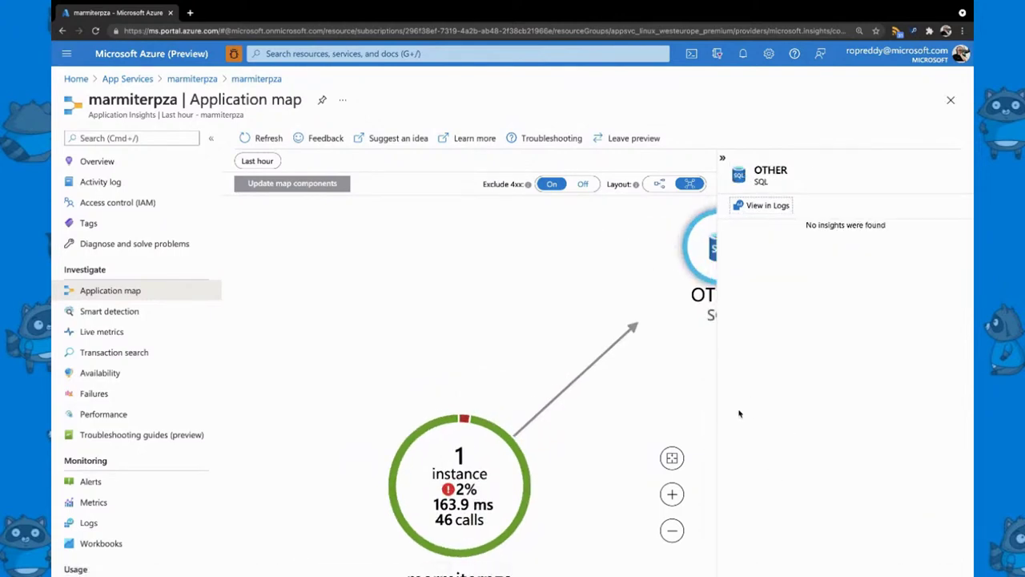
- Open the performance data of marmiterpza's slow request GET /owners/{ownerId}/edit and narrow the operation times to 11:49–11:57 AM
click(448, 501)
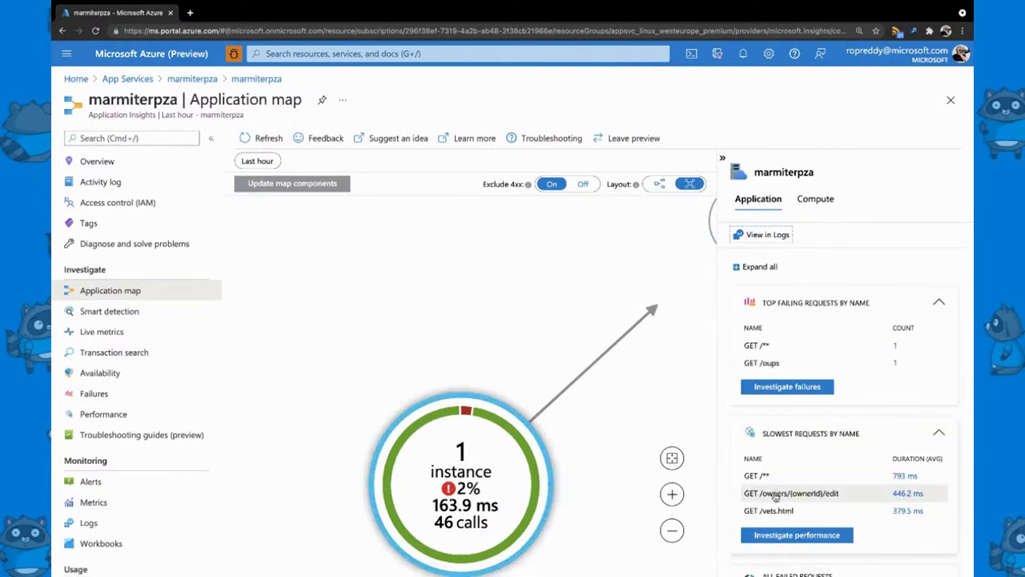
click(775, 494)
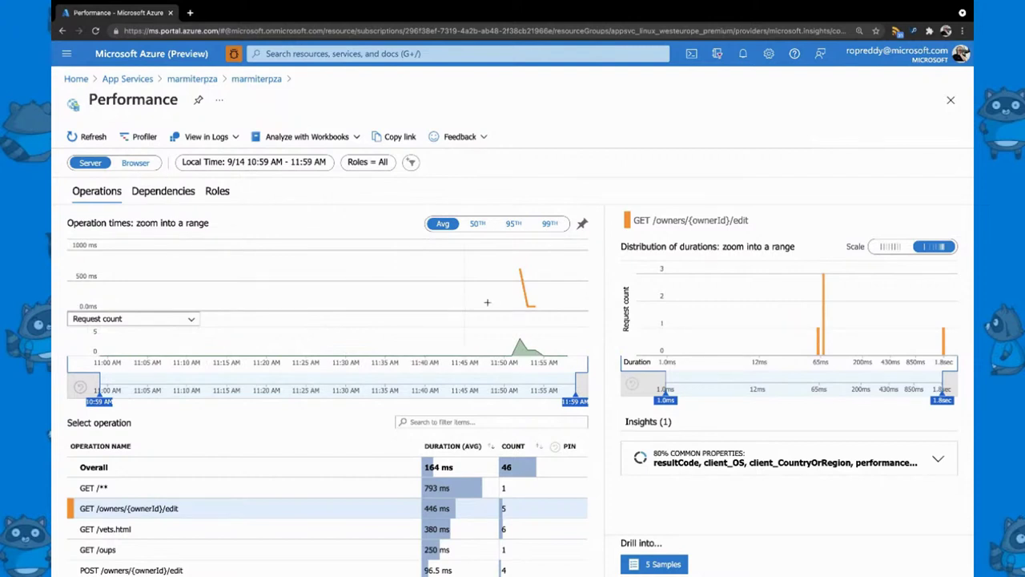
drag(494, 303, 552, 302)
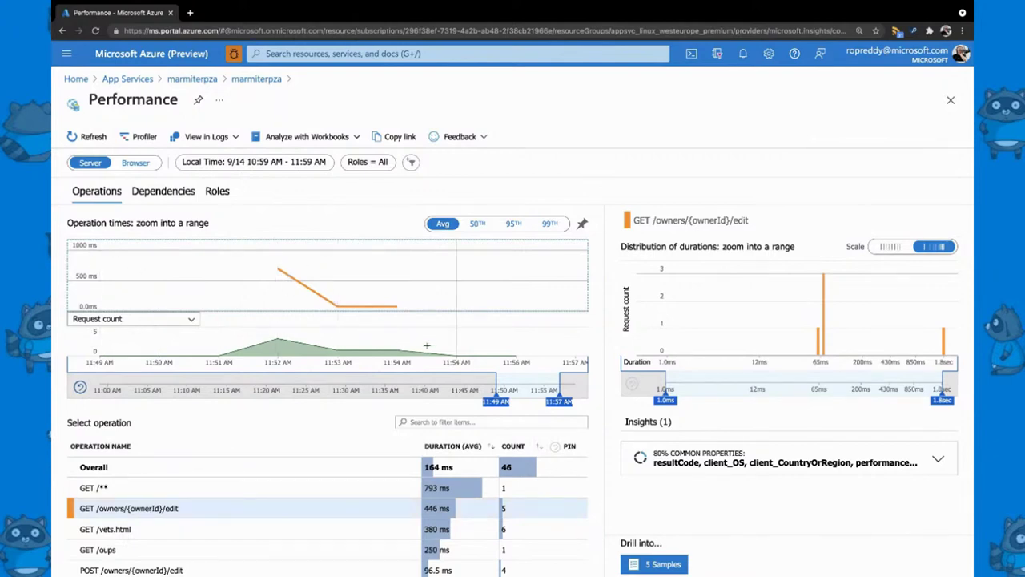
scroll(194, 538, down, 5)
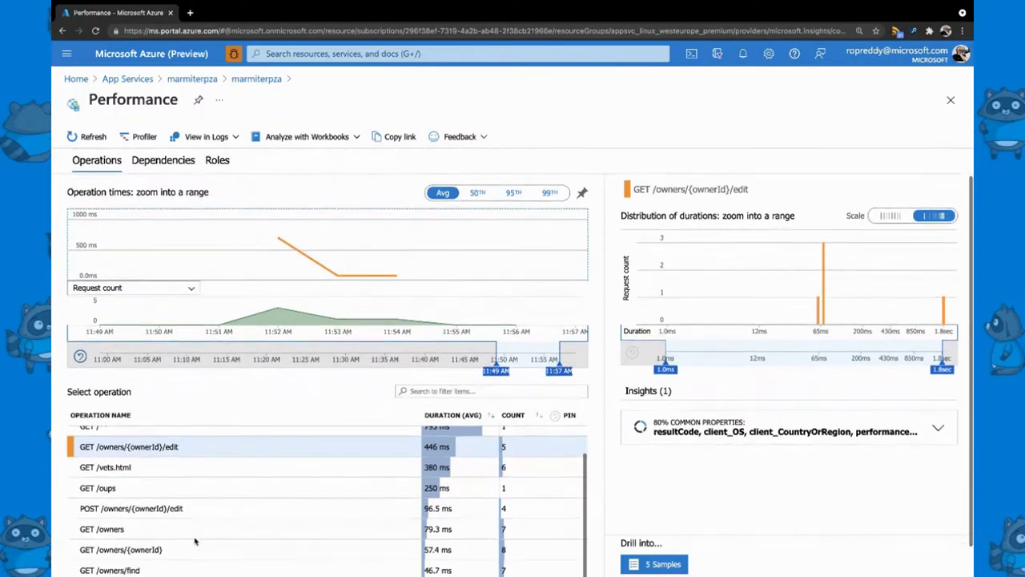
scroll(188, 521, up, 5)
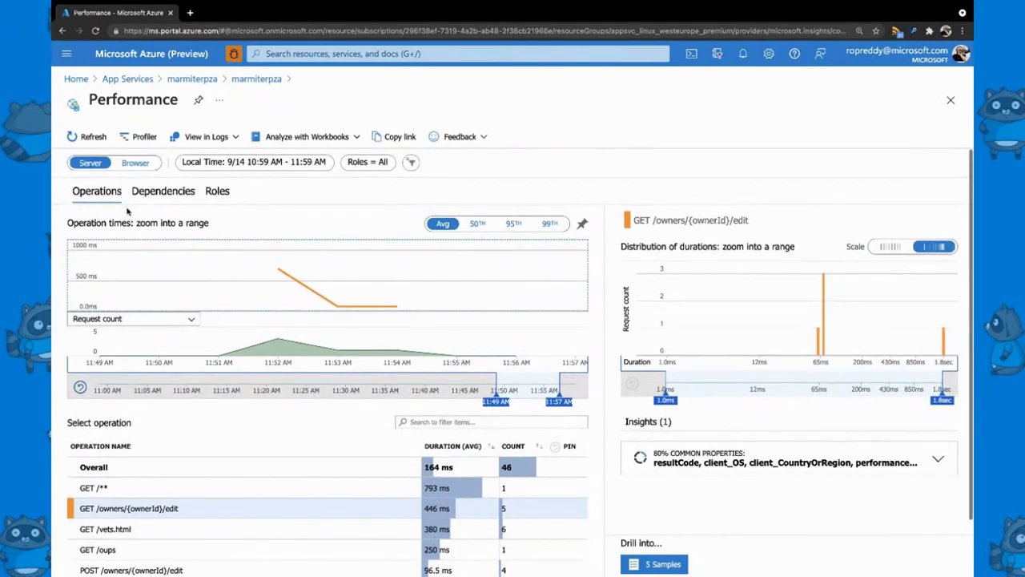
- Switch the performance view to dependencies and look through the dependency list for the SQL select calls
click(149, 193)
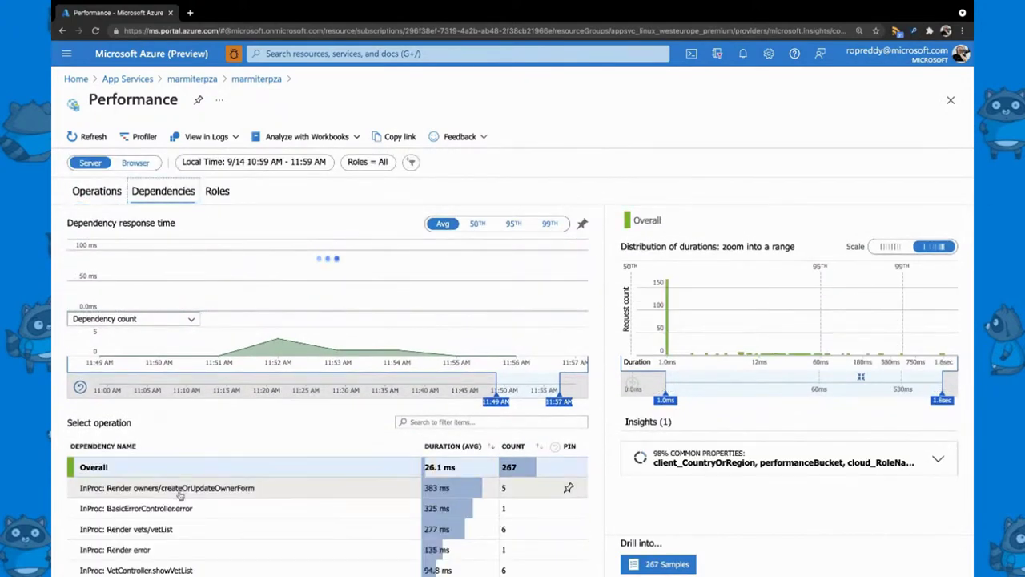
scroll(180, 494, down, 2)
scroll(180, 494, down, 6)
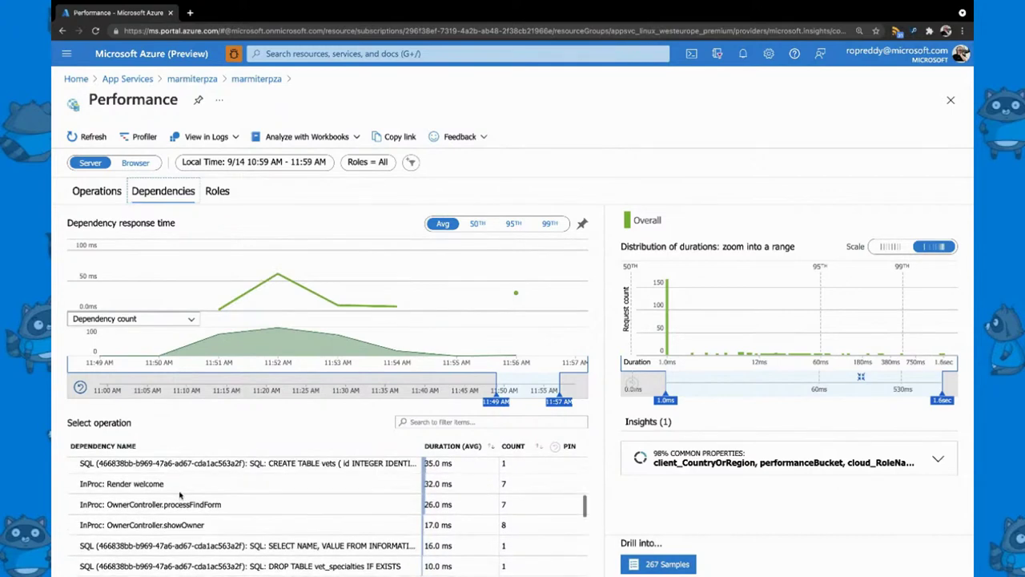
scroll(180, 495, down, 5)
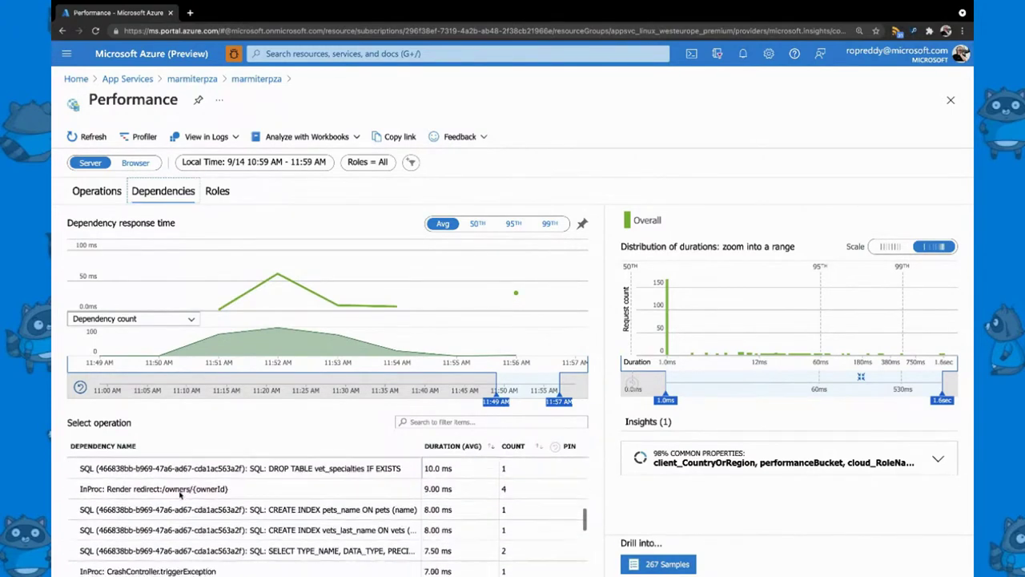
scroll(180, 494, down, 10)
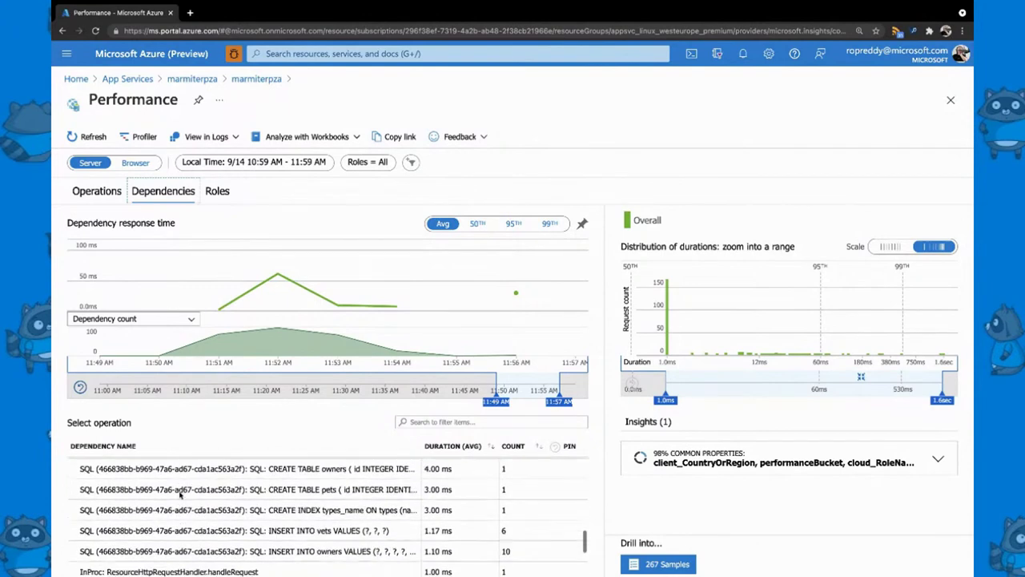
scroll(180, 494, down, 10)
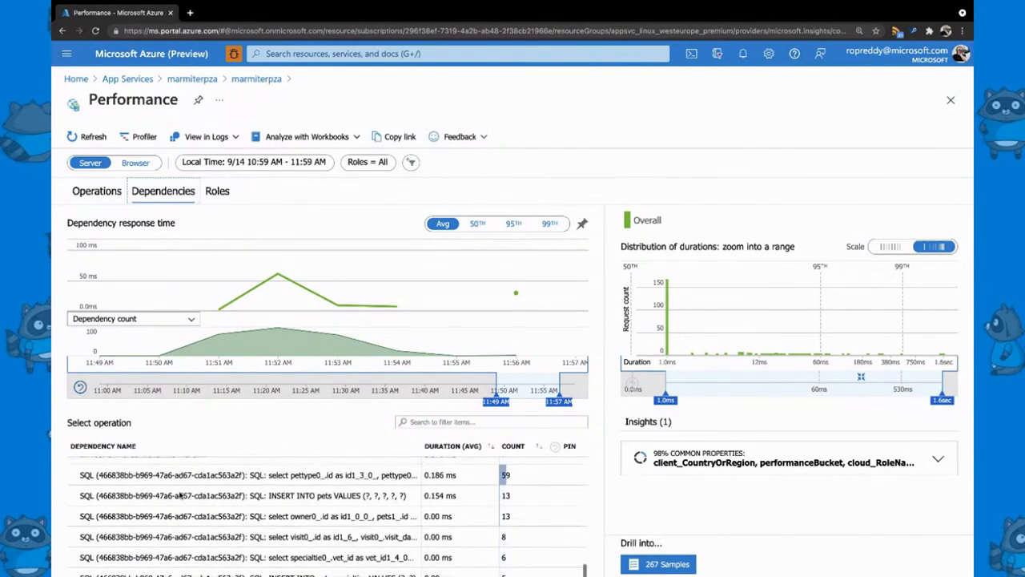
- Drill into the samples of the "select owner0_.id" SQL dependency and open the suggested sample from 11:52:10 AM
click(184, 516)
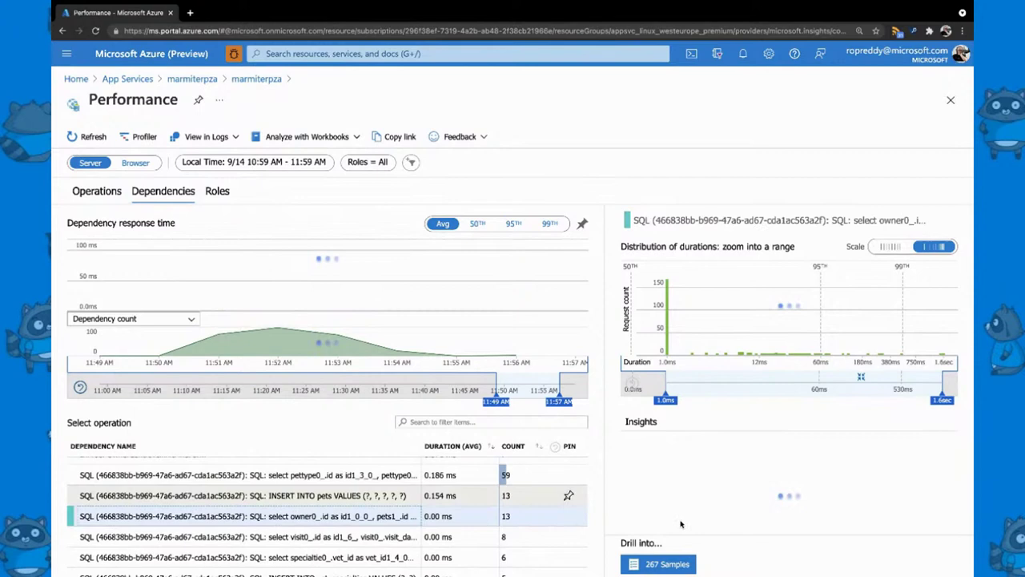
click(660, 564)
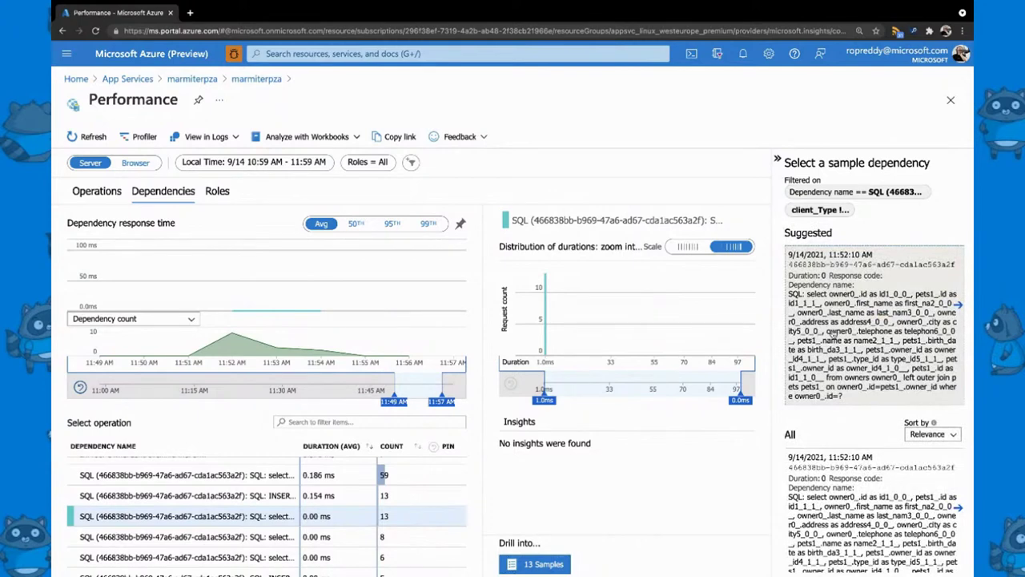
click(832, 334)
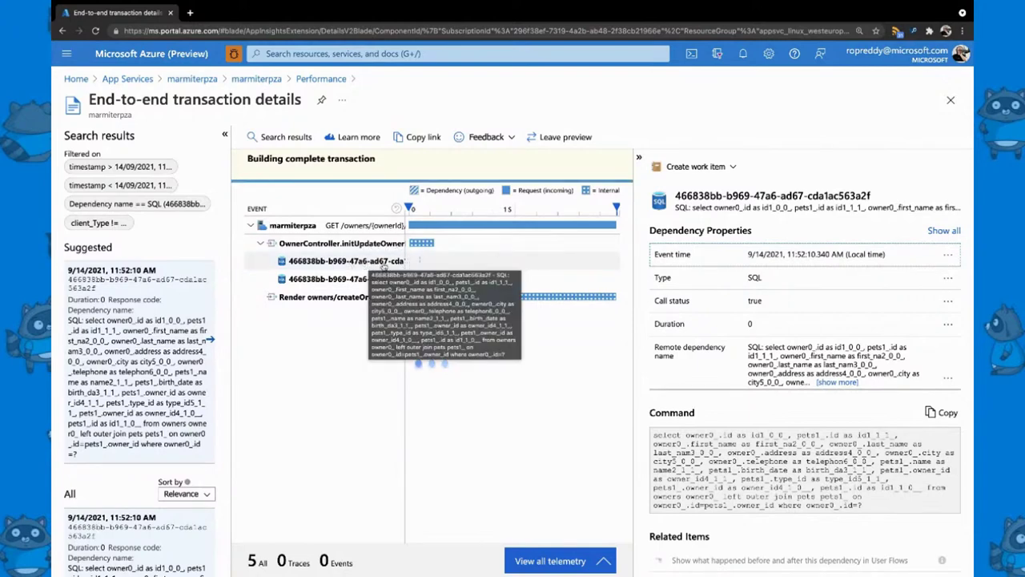
- Examine the sample's end-to-end transaction and show what happened before and after this dependency in User Flows
key(ctrl+minus)
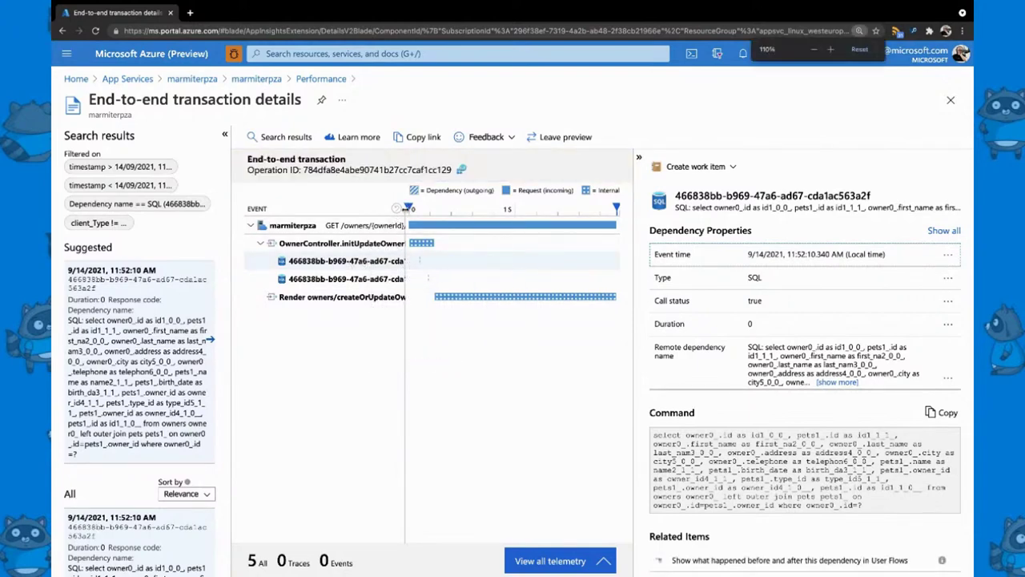
key(ctrl+minus)
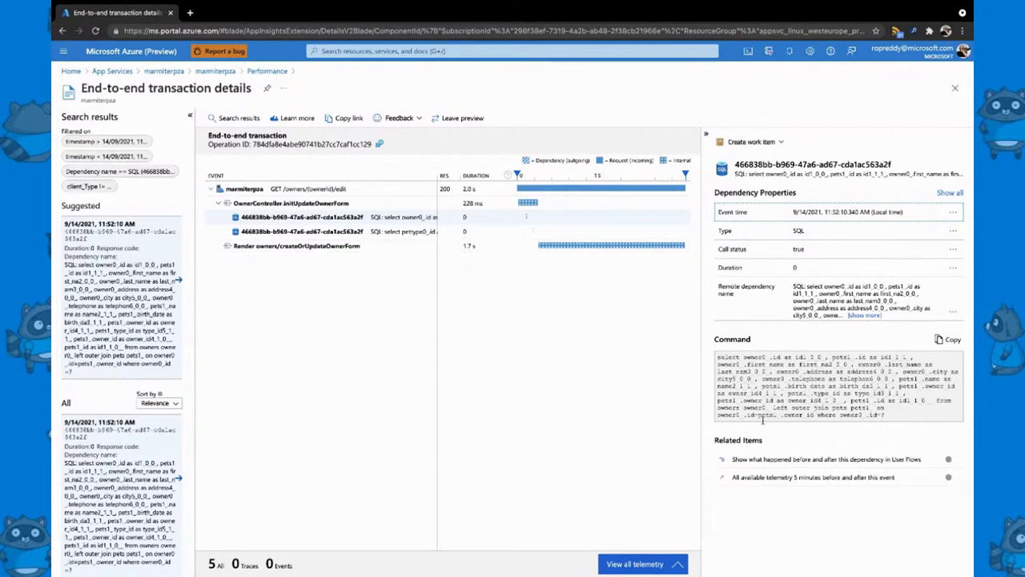
click(783, 462)
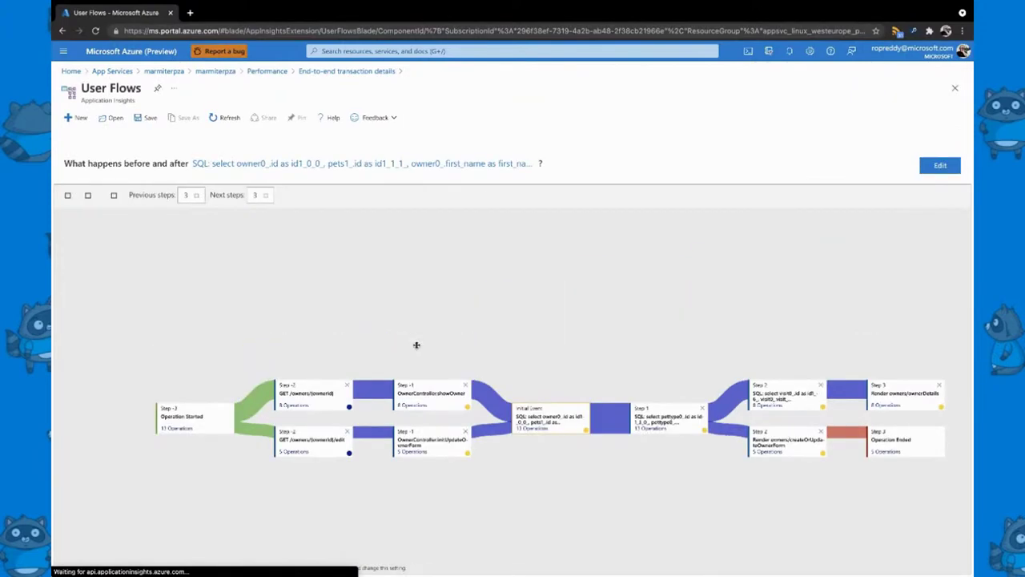
key(ctrl+plus)
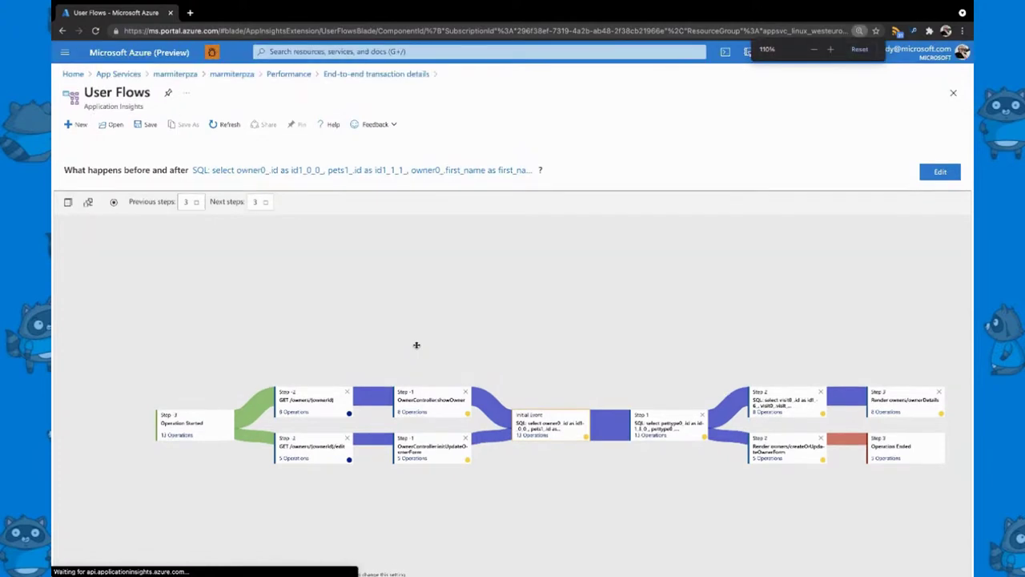